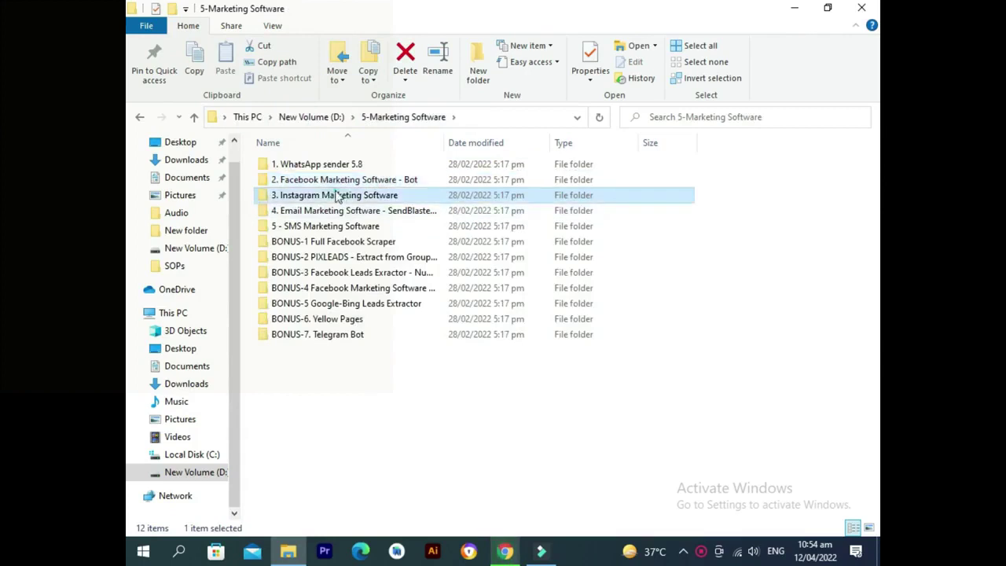
Browse the 5-Marketing Software subfolders (SendBlaster, SMS Marketing, Facebook bonus folders).
left_click(304, 116)
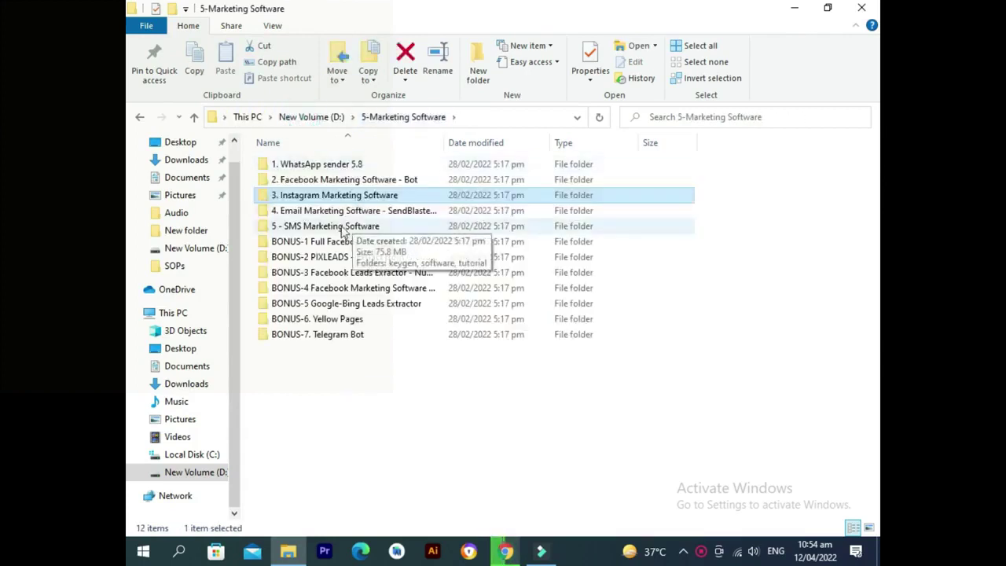
double_click(340, 209)
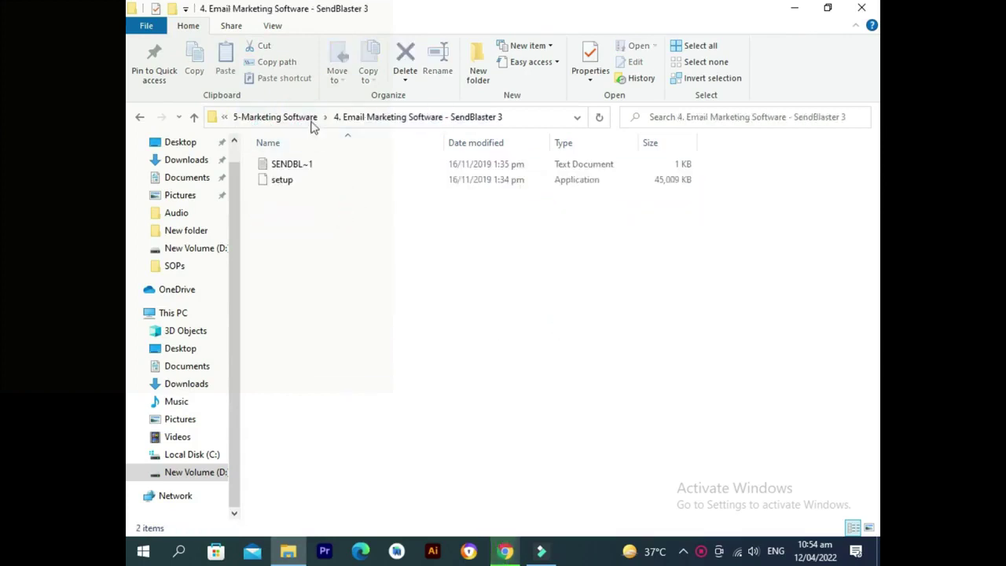
left_click(307, 117)
double_click(343, 227)
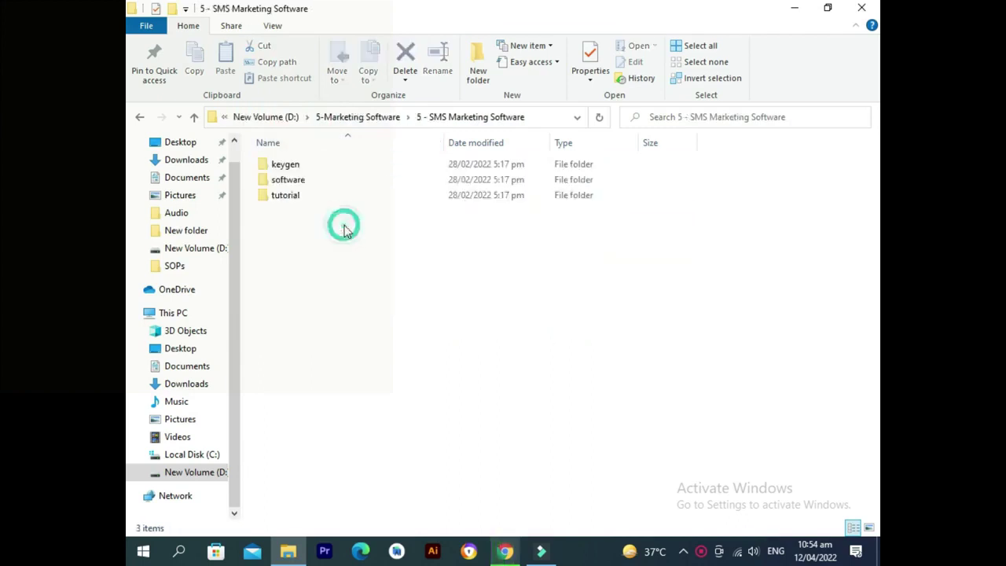
left_click(288, 118)
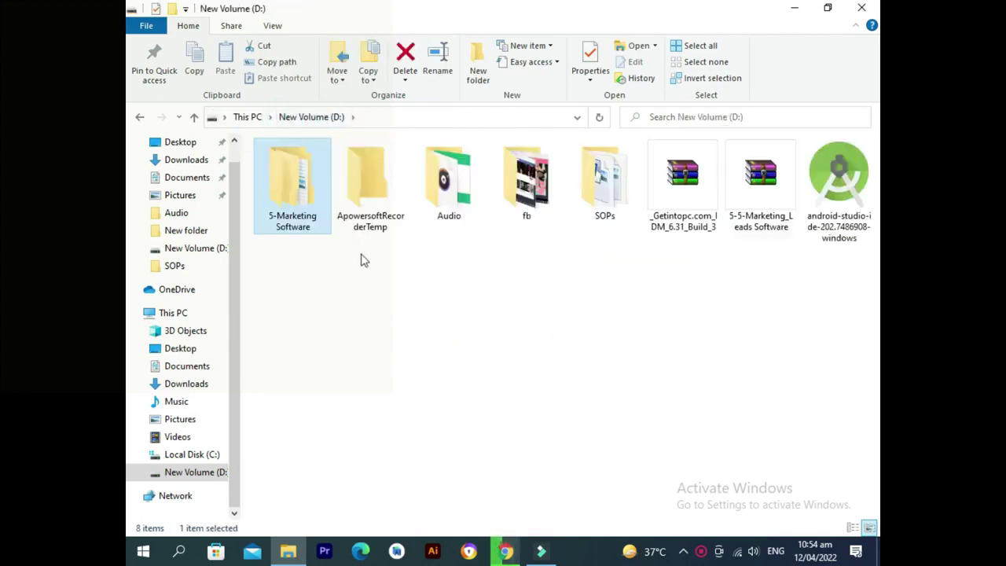
double_click(290, 196)
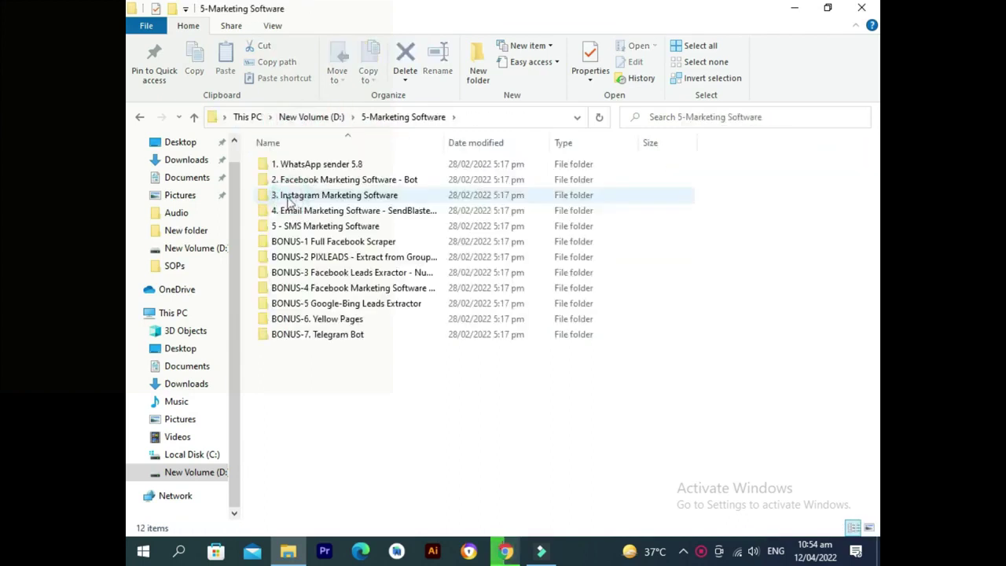
double_click(350, 245)
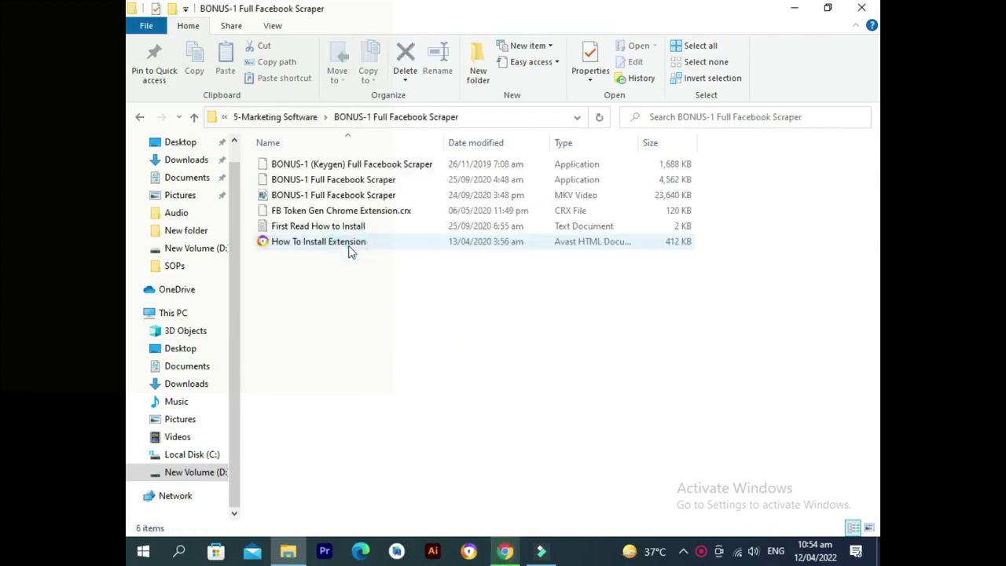
left_click(313, 118)
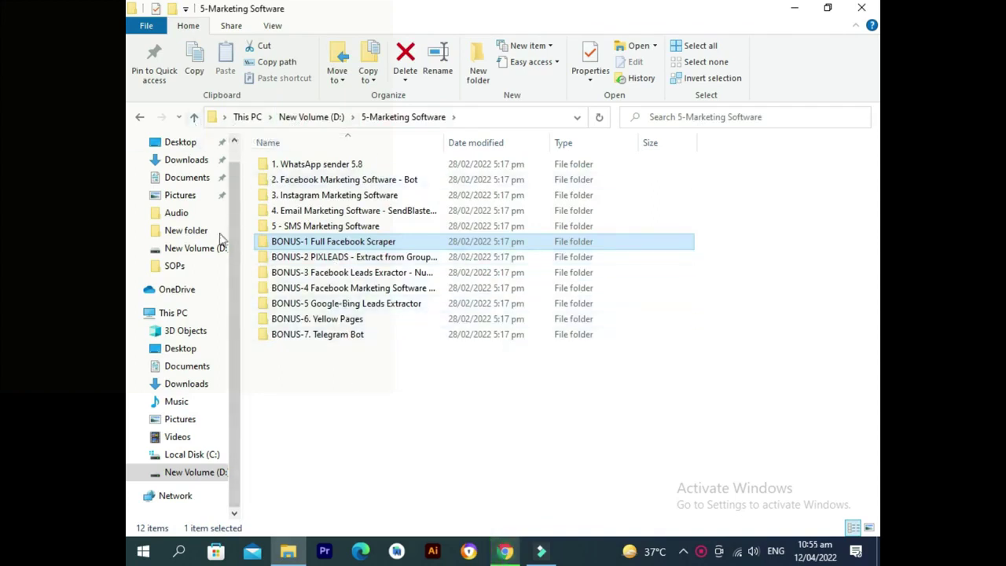
double_click(359, 291)
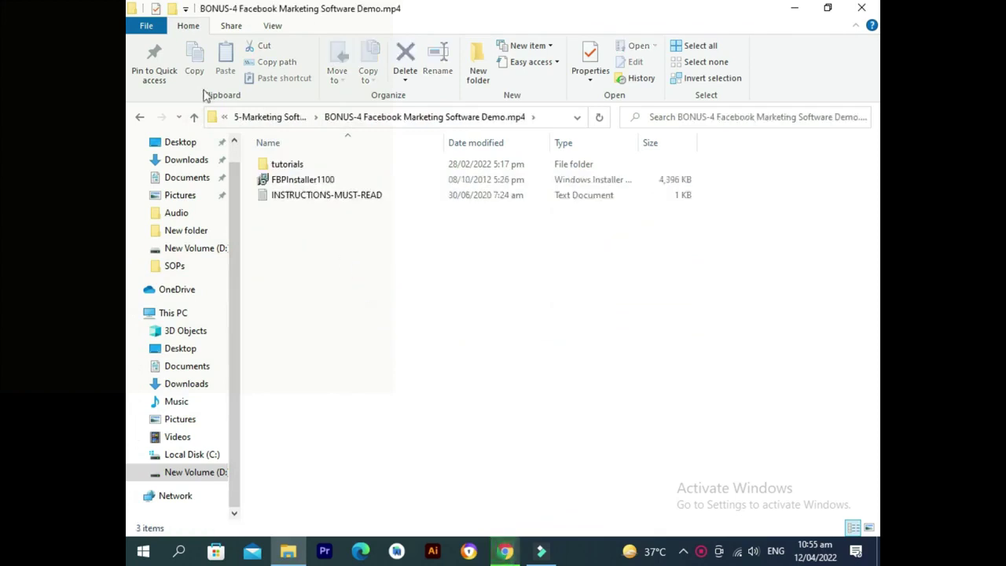
left_click(275, 118)
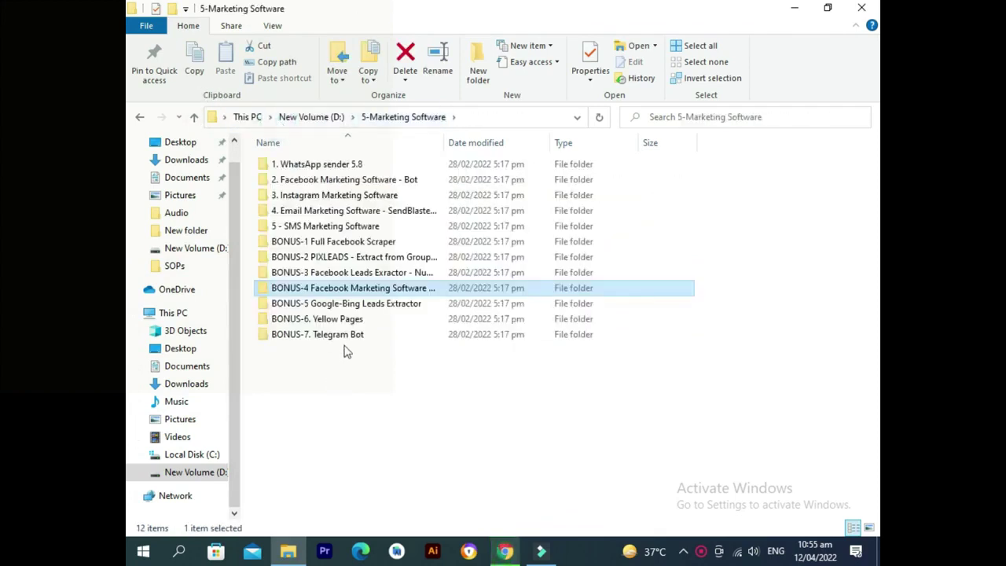
Open '1. WhatsApp sender 5.8' and launch the RpmWhatsappSenderV5.8 installer.
left_click(358, 165)
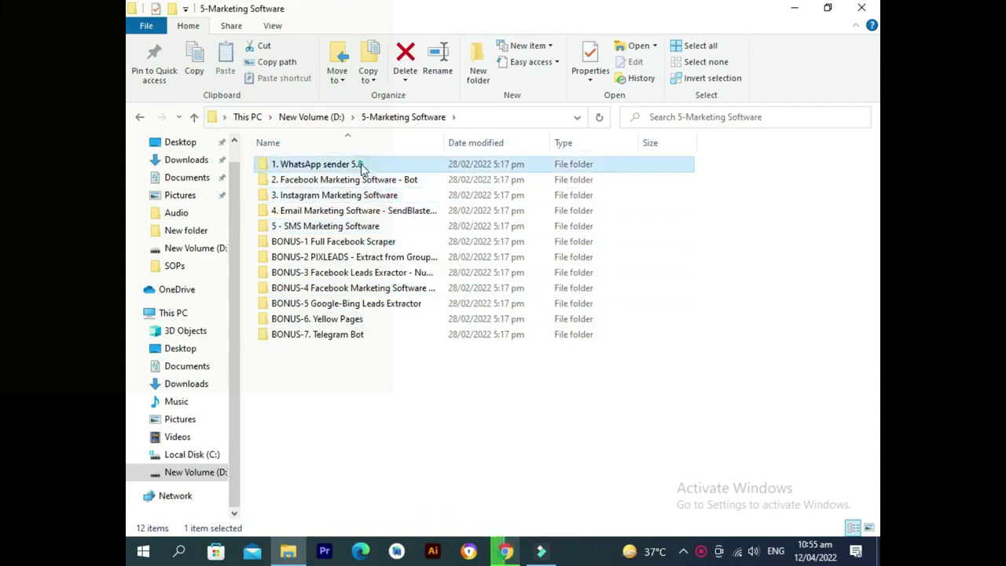
left_click(387, 426)
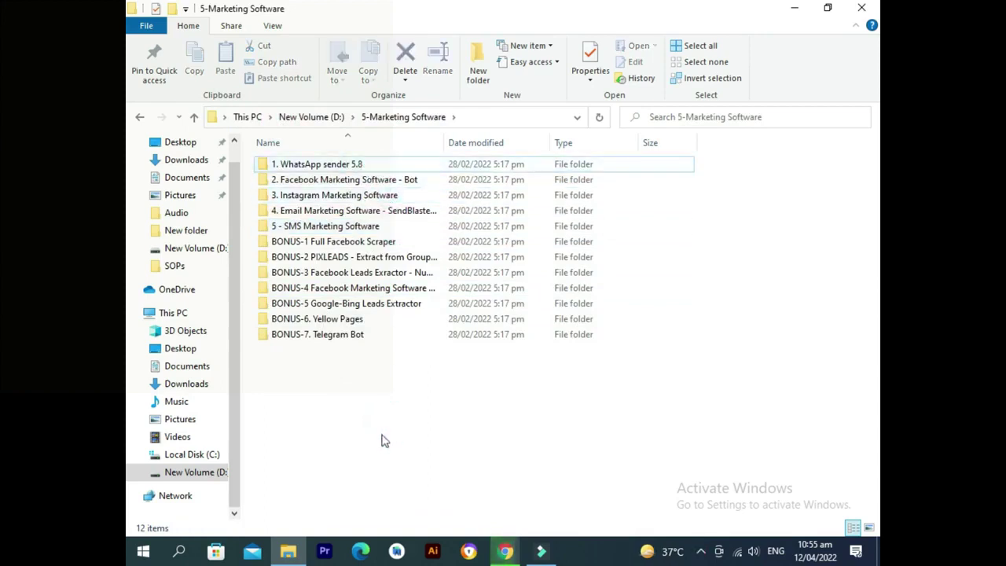
double_click(353, 165)
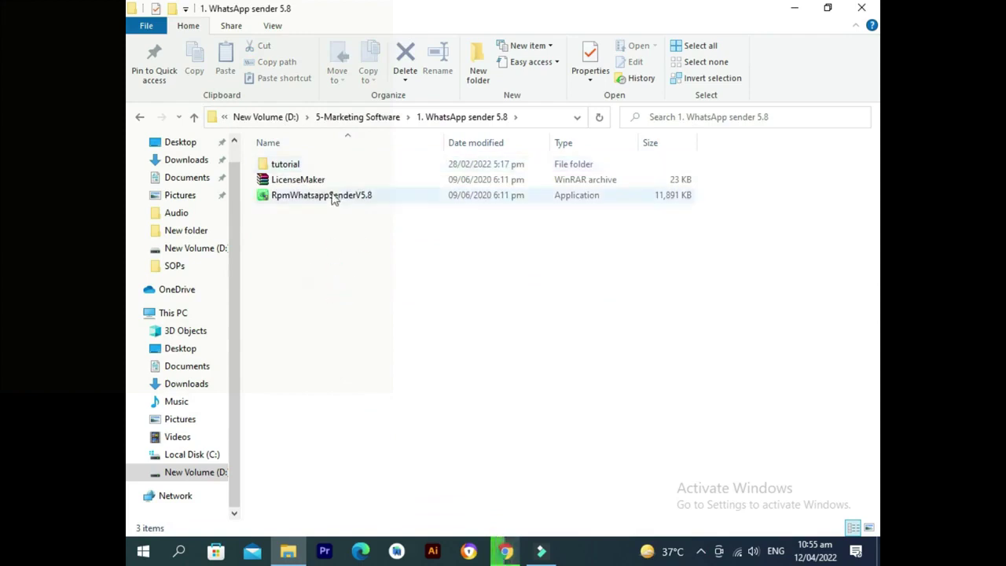
double_click(346, 198)
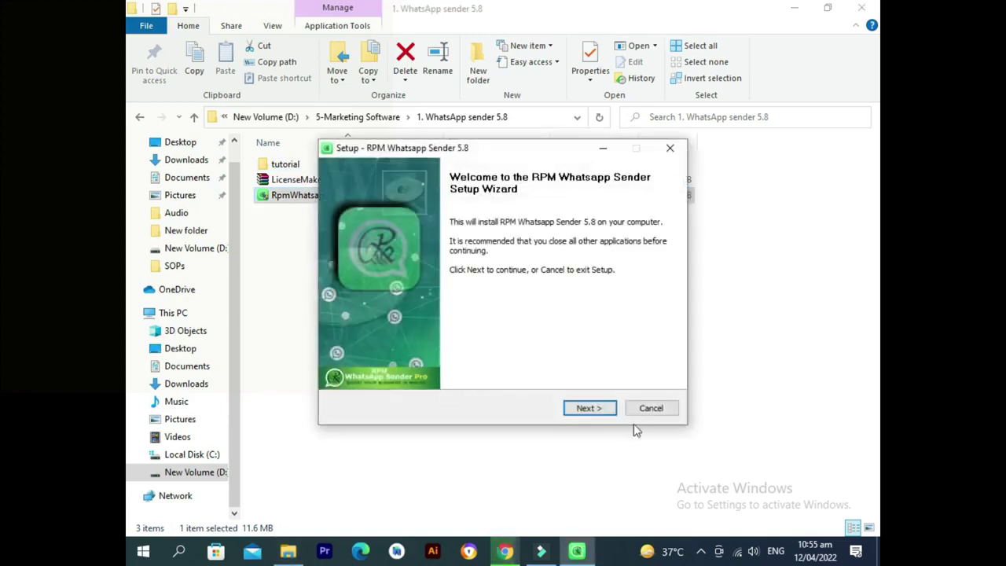
Install RPM Whatsapp Sender 5.8 with the licence accepted and default folders, then launch it.
left_click(610, 414)
left_click(391, 375)
left_click(588, 413)
left_click(593, 414)
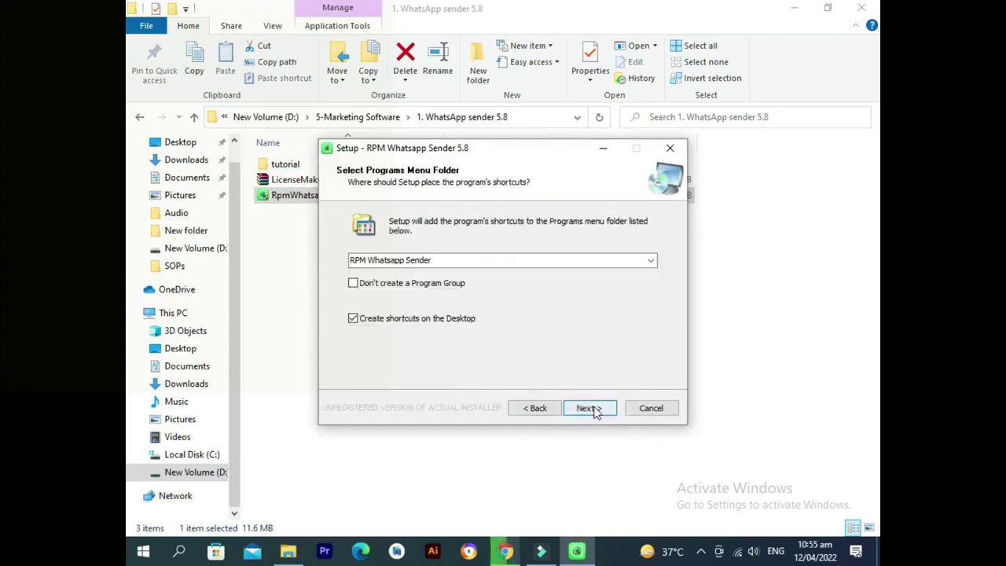
left_click(594, 413)
left_click(590, 408)
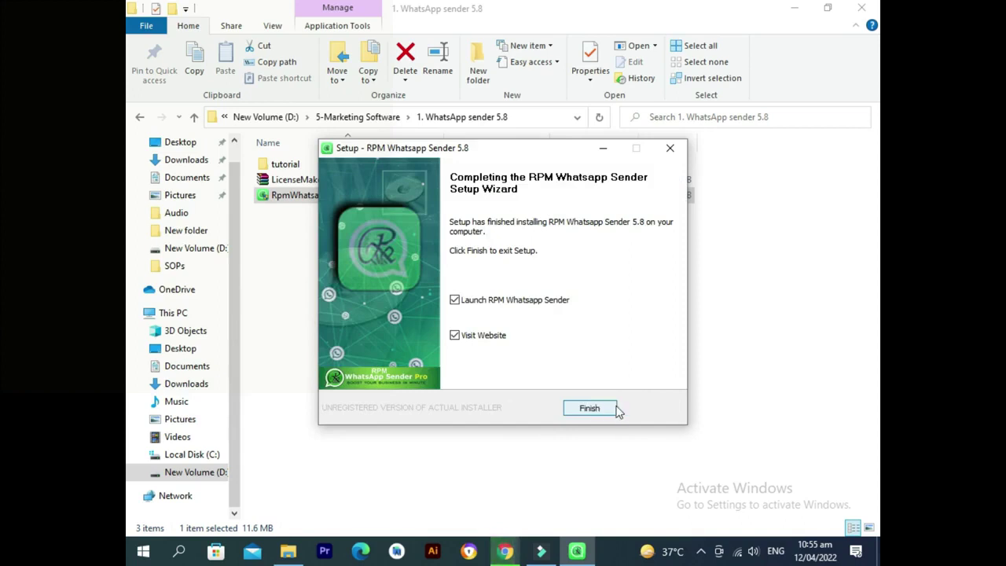
left_click(602, 411)
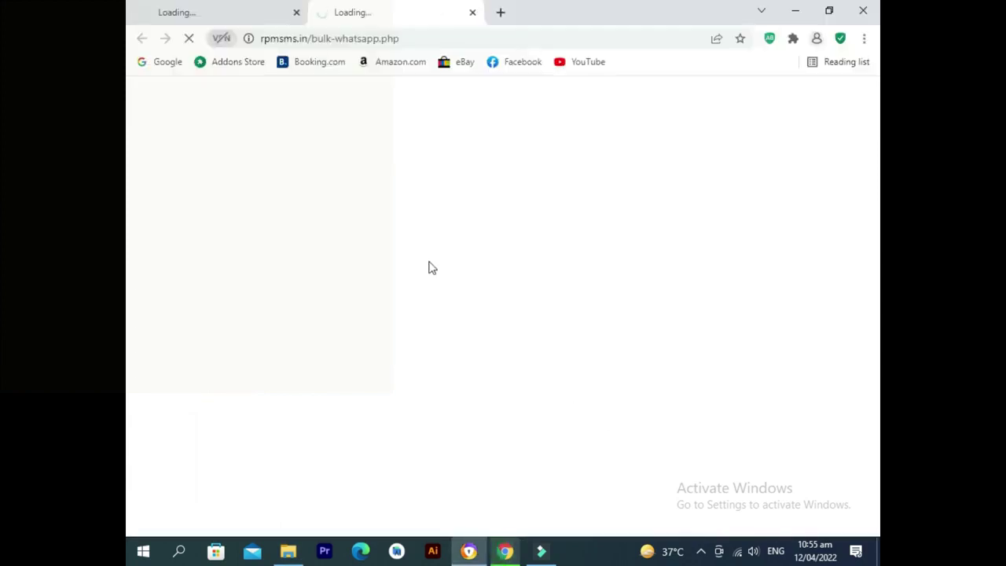
Close the Chrome window showing the rpmsms.in page.
left_click(863, 10)
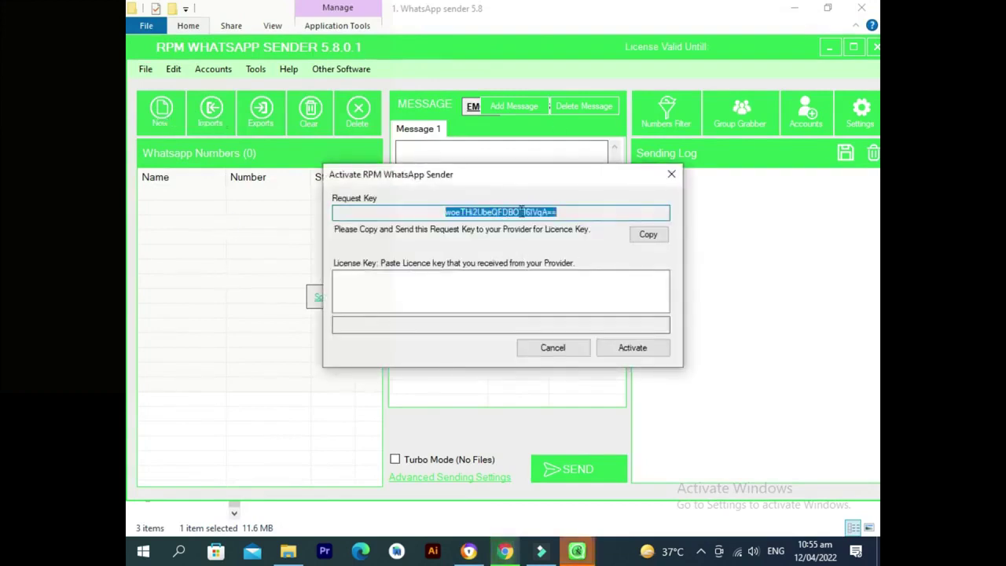
Copy the activation Request Key and select LicenseMaker.rar in the installer folder.
left_click(648, 231)
left_click(568, 211)
left_click_drag(569, 211, 417, 209)
left_click(647, 233)
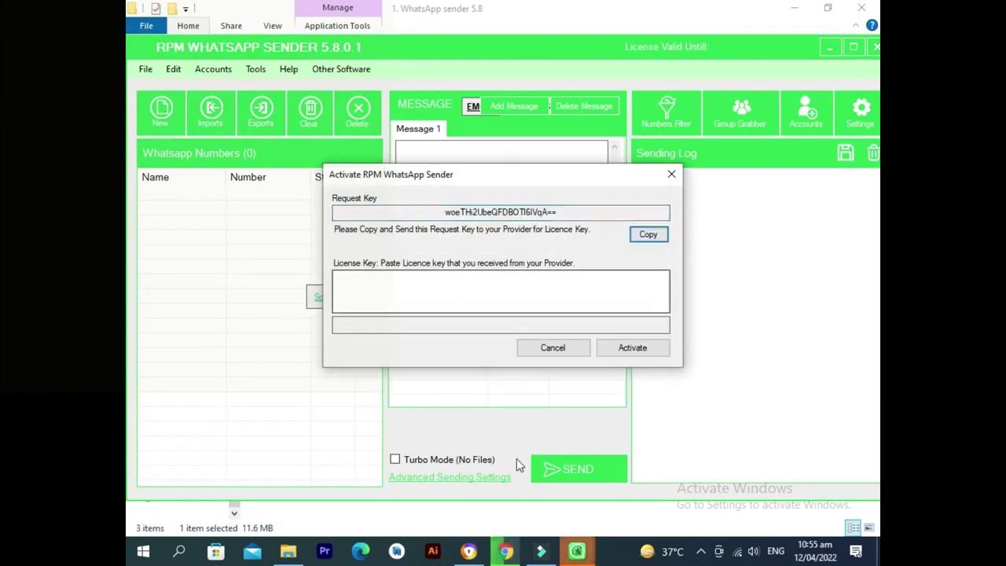
left_click(287, 550)
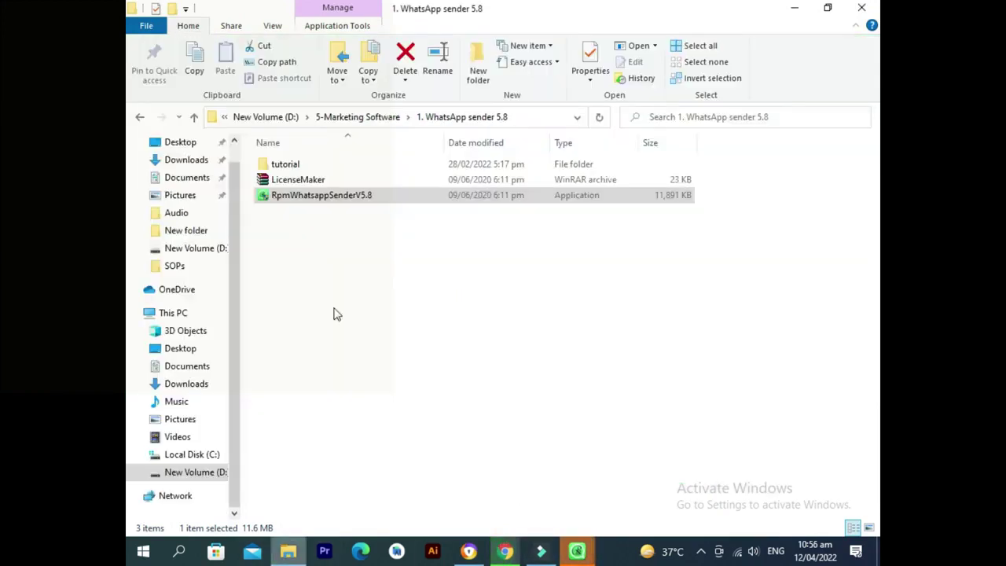
left_click(301, 181)
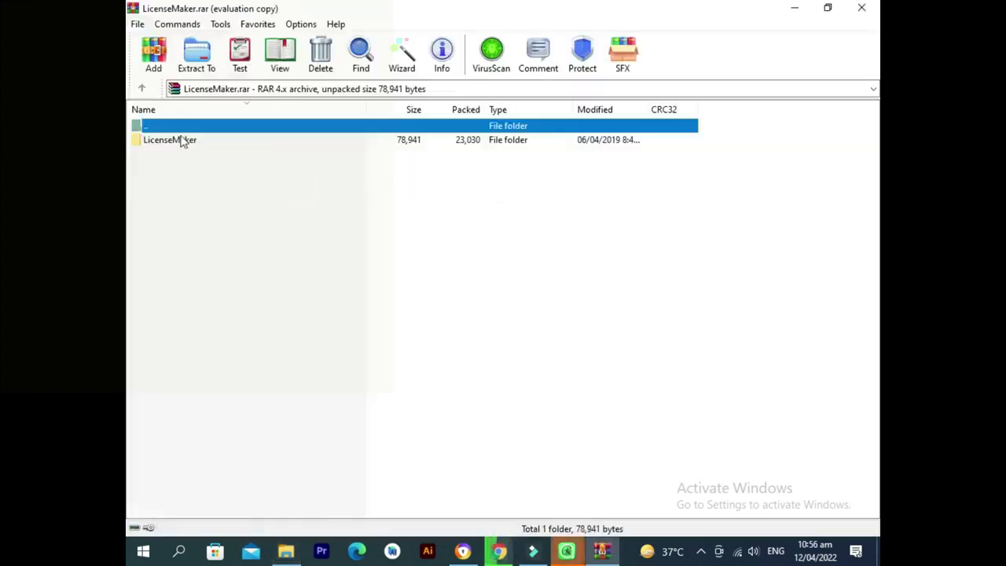
Open LicenseMaker.rar in WinRAR, enter its LicenseMaker folder and run LicenseKeyMaker.exe.
left_click(175, 140)
left_click(616, 210)
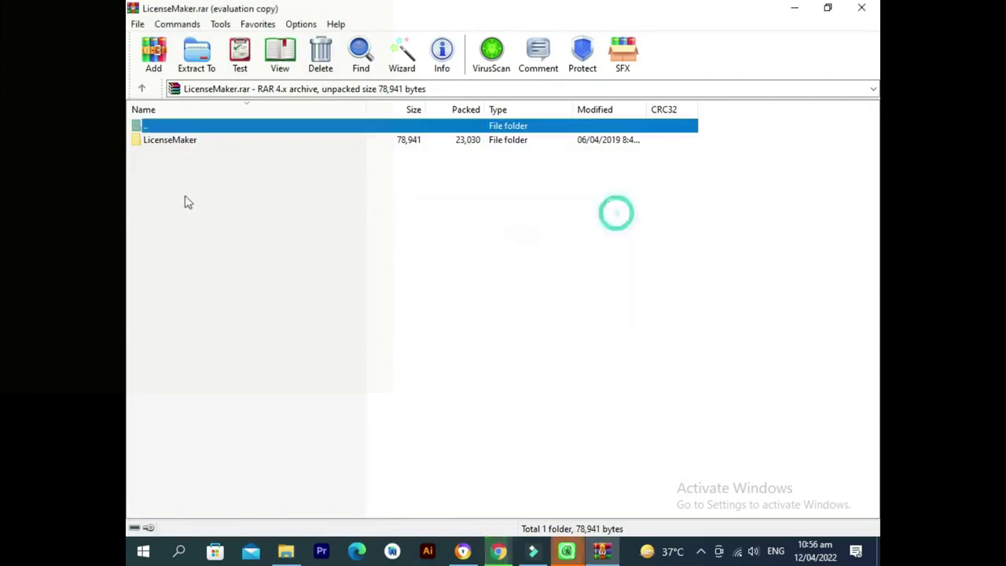
double_click(202, 142)
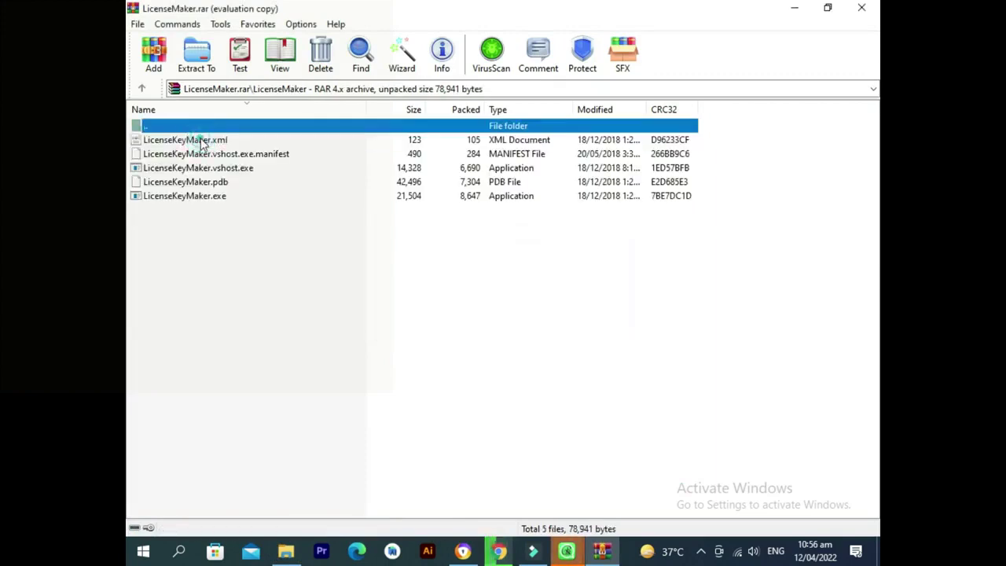
left_click(189, 275)
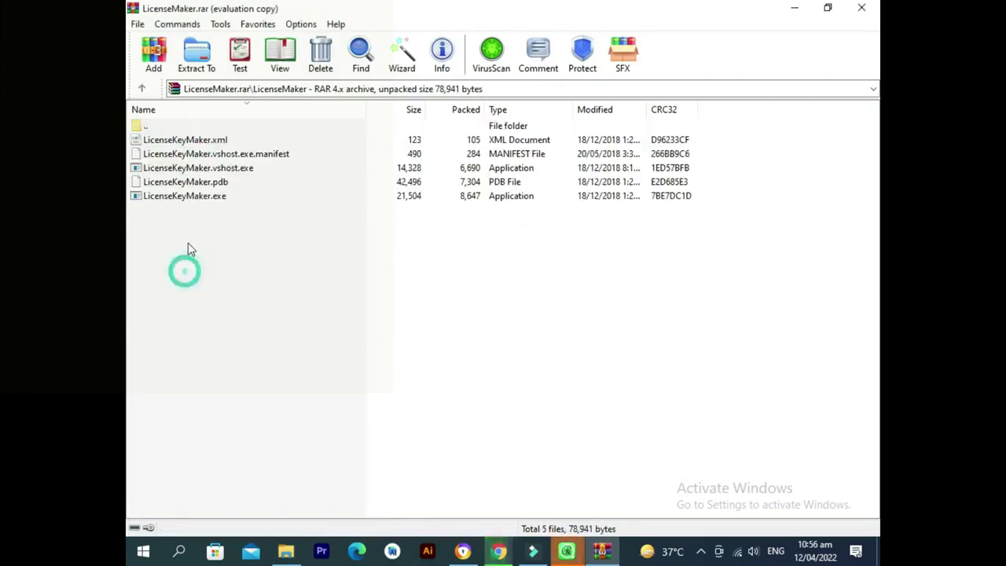
left_click(220, 199)
left_click(217, 168)
left_click(214, 154)
left_click(211, 140)
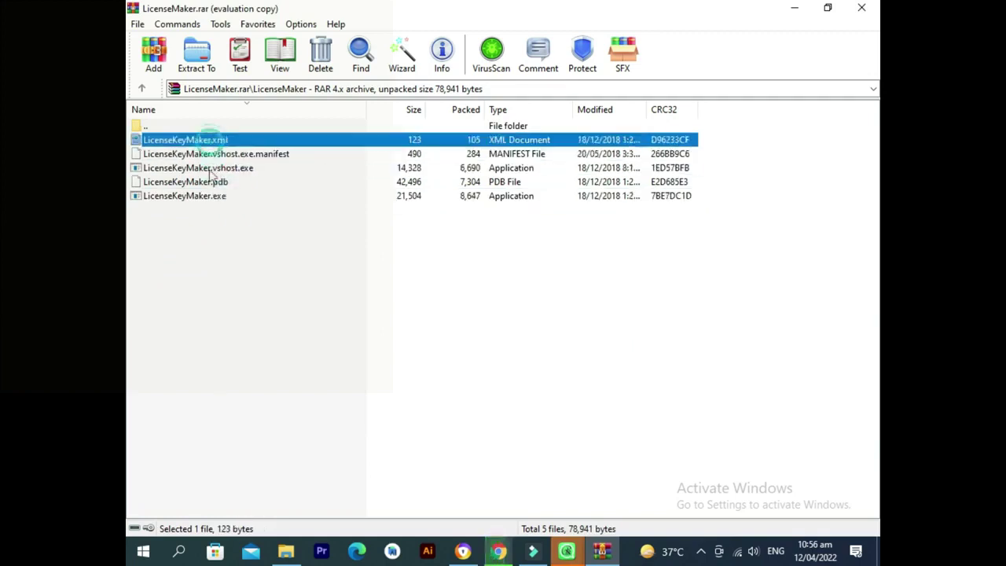
left_click(209, 199)
double_click(210, 198)
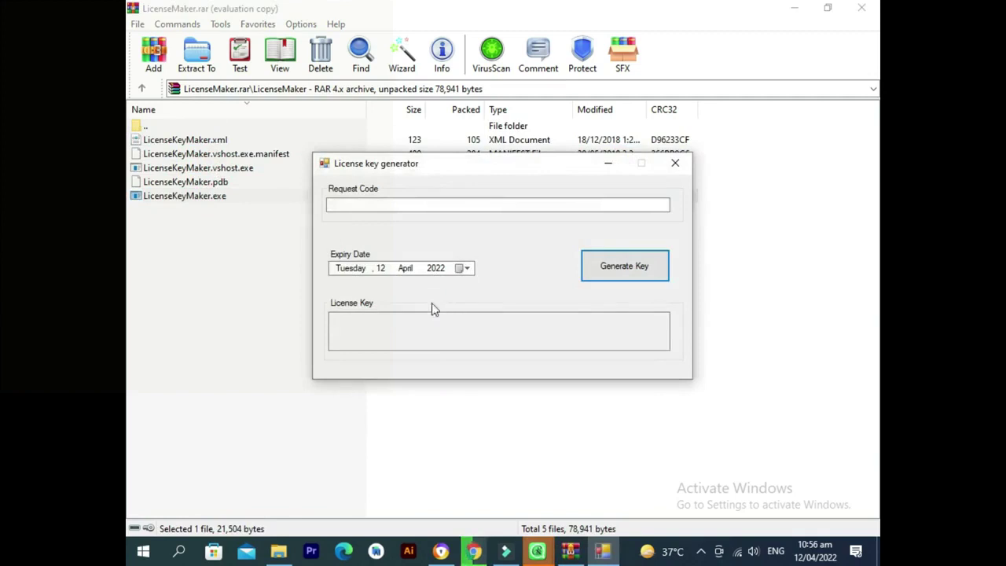
Paste the request key into Request Code and set the expiry date to 20 October 2023.
left_click(401, 204)
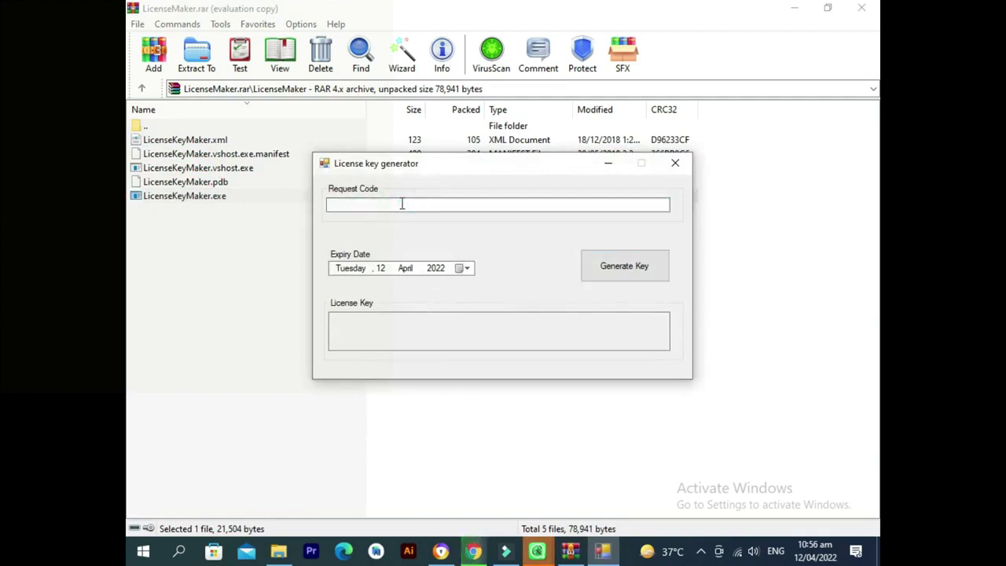
key("ctrl+v")
left_click(464, 268)
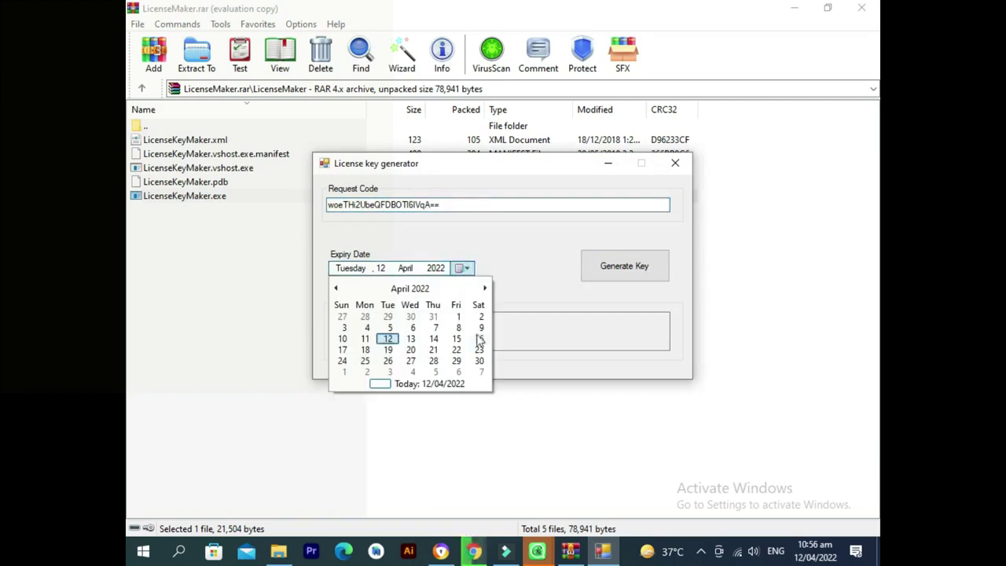
left_click(486, 288)
left_click(486, 289)
left_click(486, 289)
left_click(486, 288)
left_click(485, 288)
left_click(486, 288)
left_click(485, 288)
left_click(486, 289)
left_click(485, 289)
left_click(486, 288)
left_click(486, 288)
left_click(486, 289)
left_click(486, 289)
left_click(486, 289)
left_click(485, 288)
left_click(486, 288)
left_click(485, 289)
left_click(485, 289)
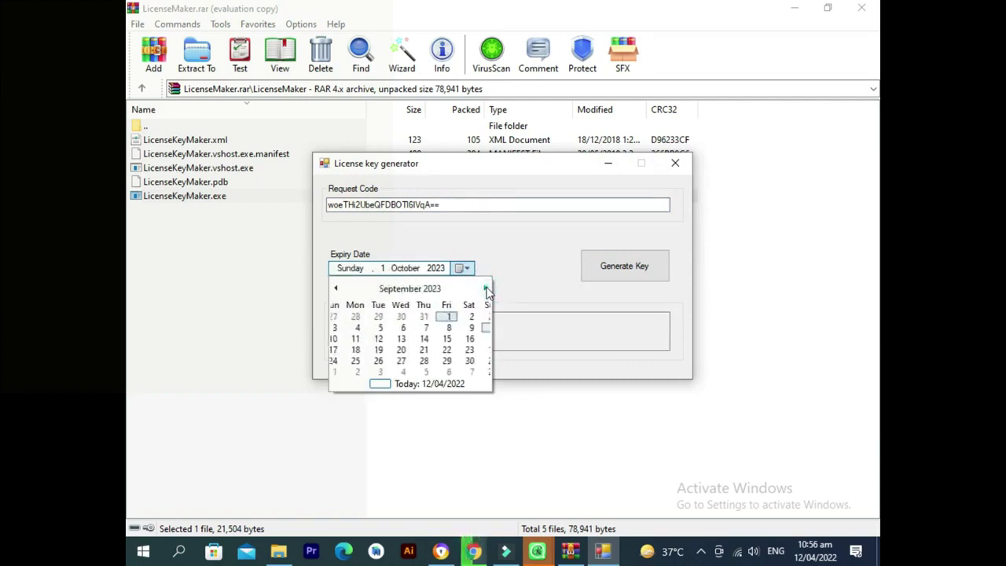
left_click(458, 349)
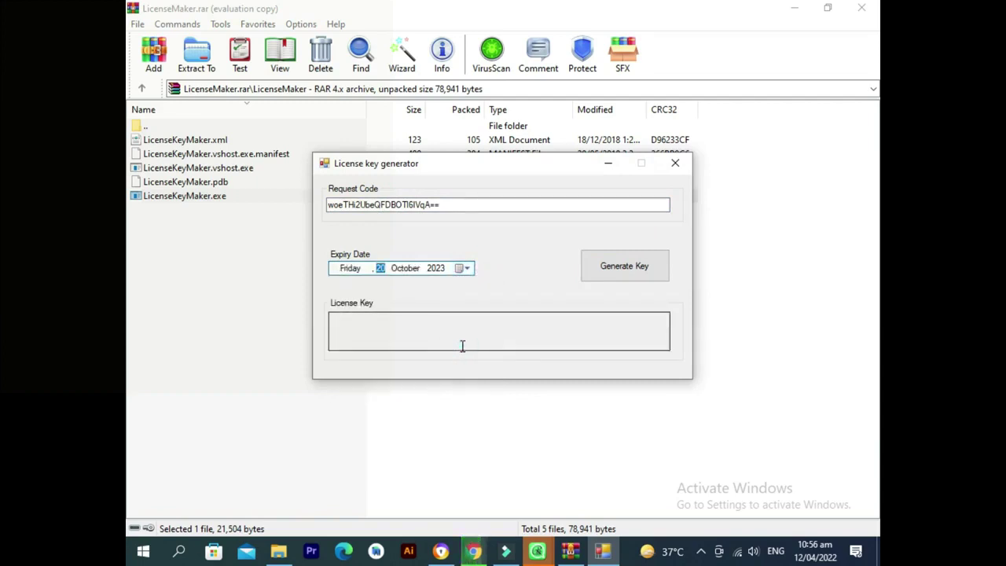
Generate the licence key and copy it to the clipboard.
left_click(633, 267)
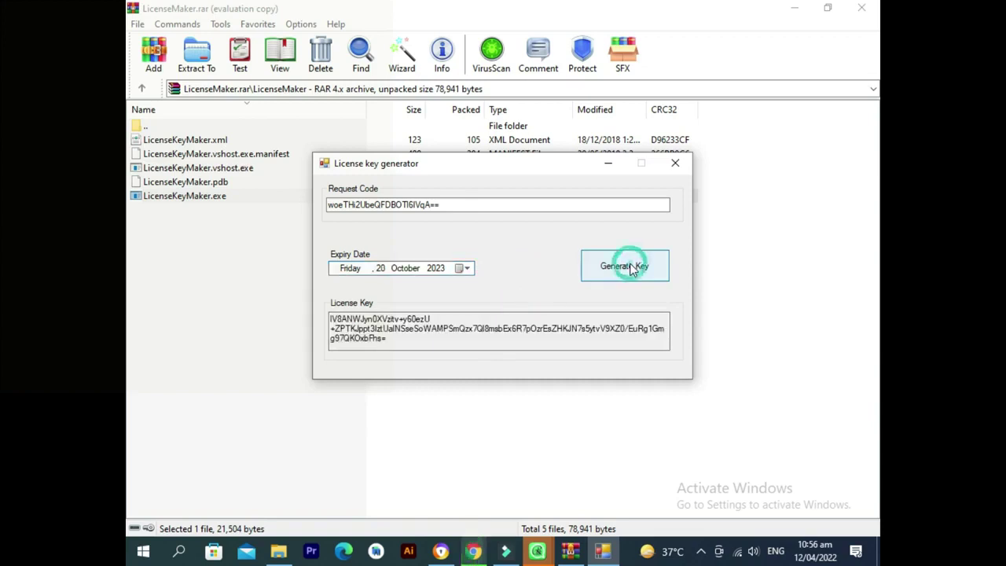
left_click_drag(331, 319, 318, 320)
left_click(402, 343)
left_click(333, 319)
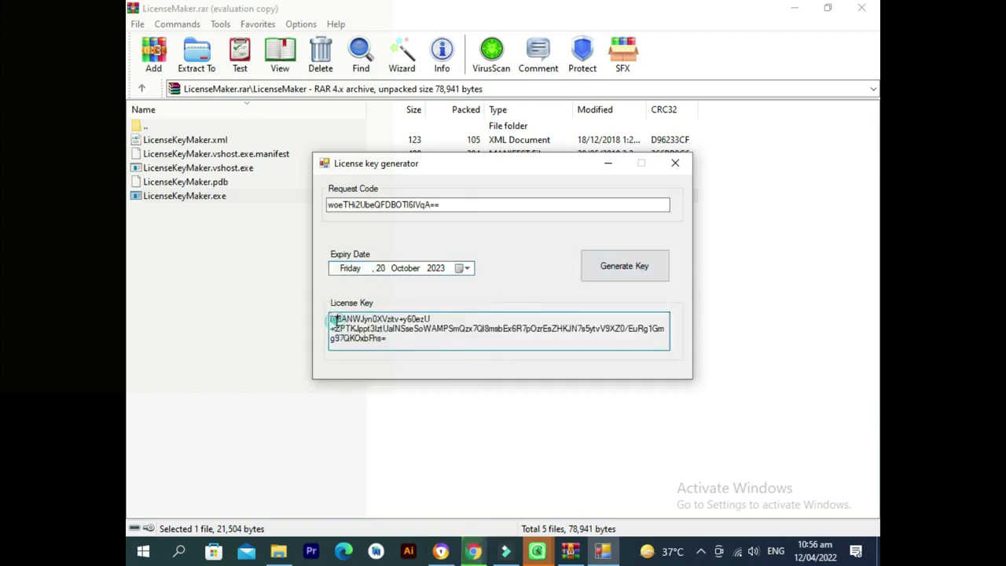
left_click_drag(395, 346, 326, 318)
right_click(359, 322)
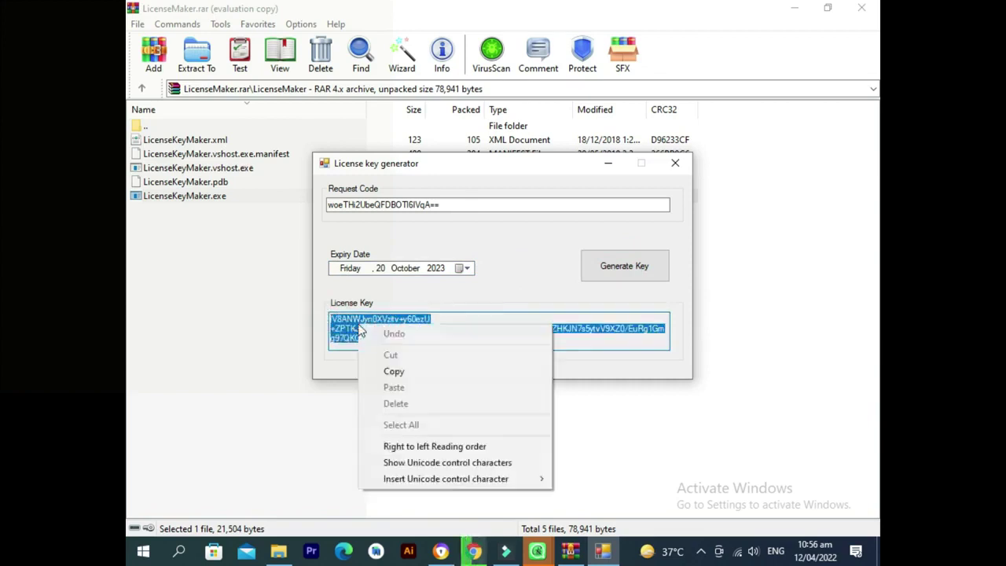
left_click(390, 369)
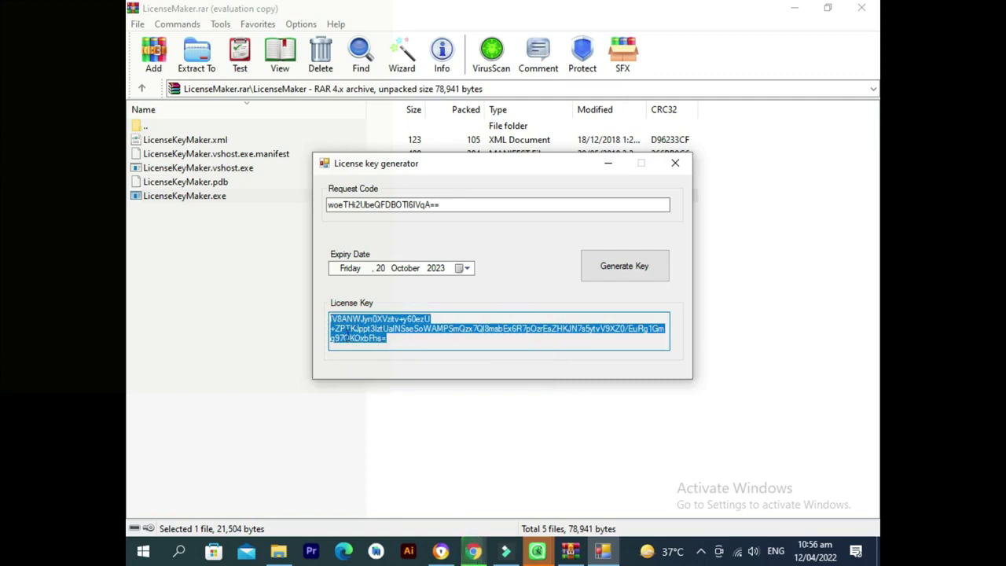
left_click(346, 338)
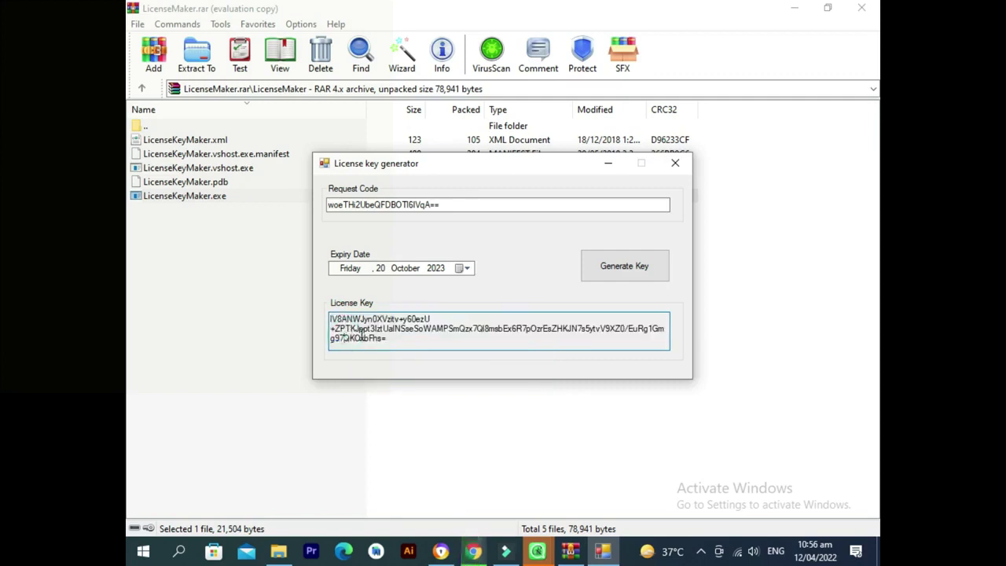
double_click(361, 333)
left_click(362, 337)
left_click_drag(330, 319, 411, 351)
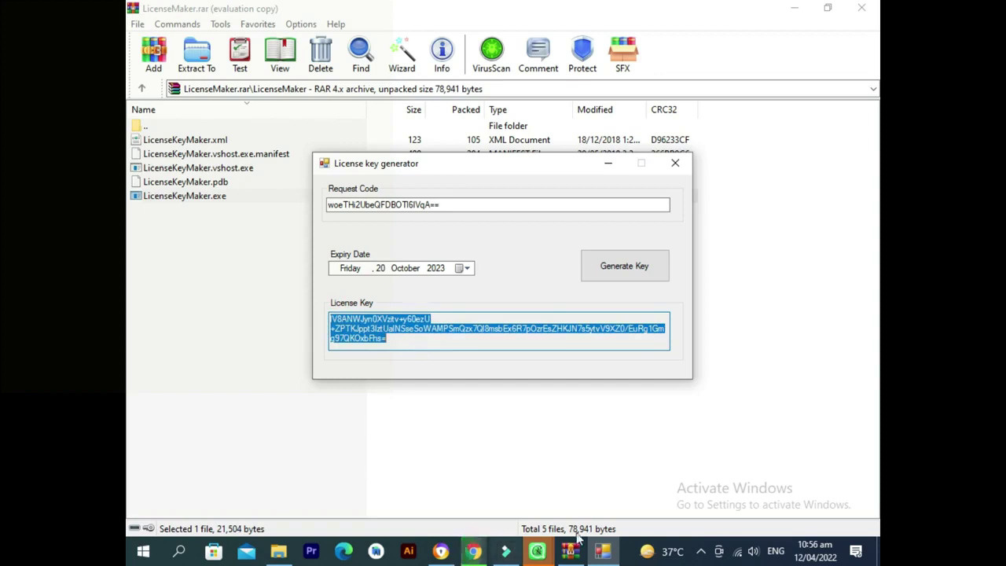
Paste the generated licence key into the activation window and activate RPM WhatsApp Sender.
mouse_move(539, 552)
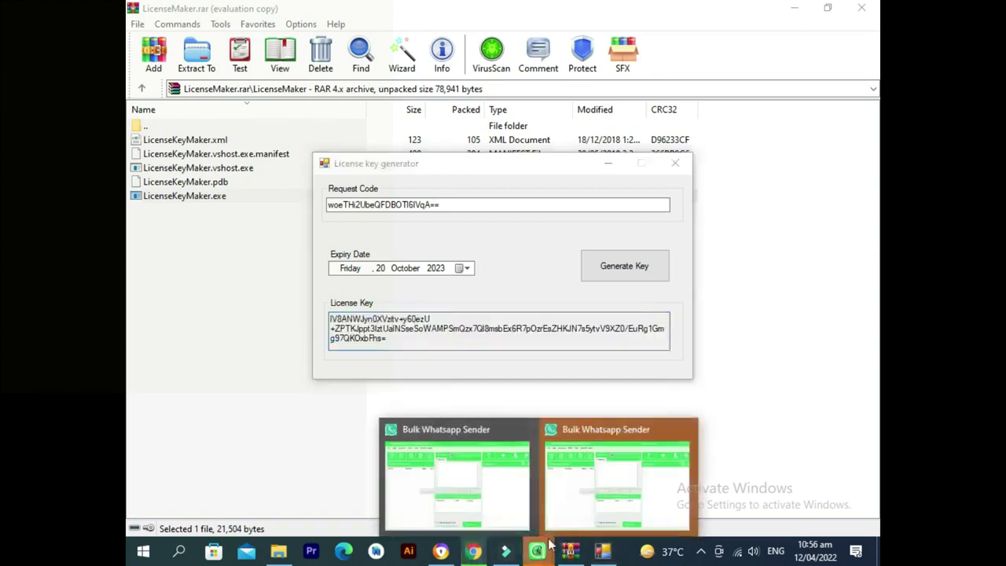
left_click(584, 480)
left_click(445, 288)
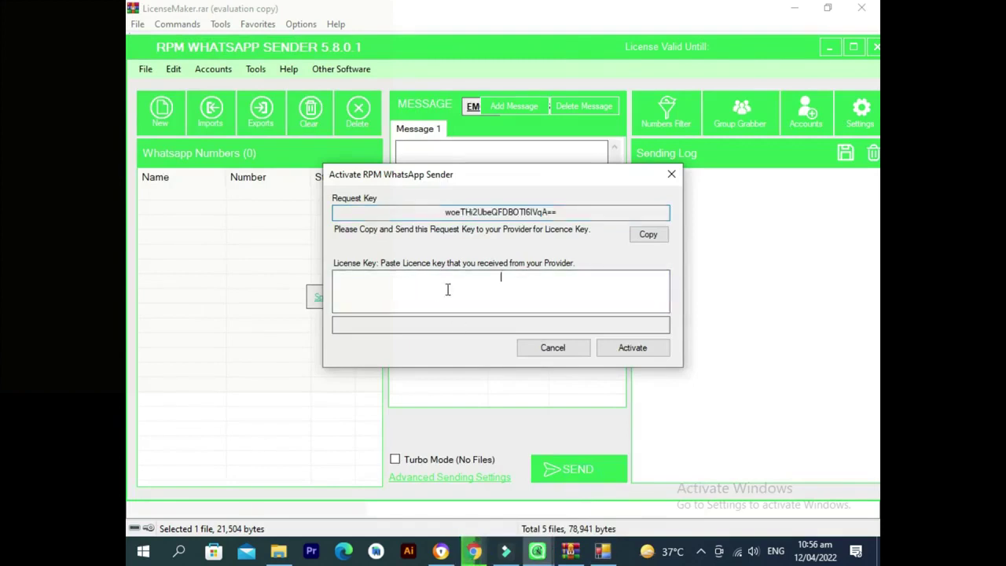
key("ctrl+v")
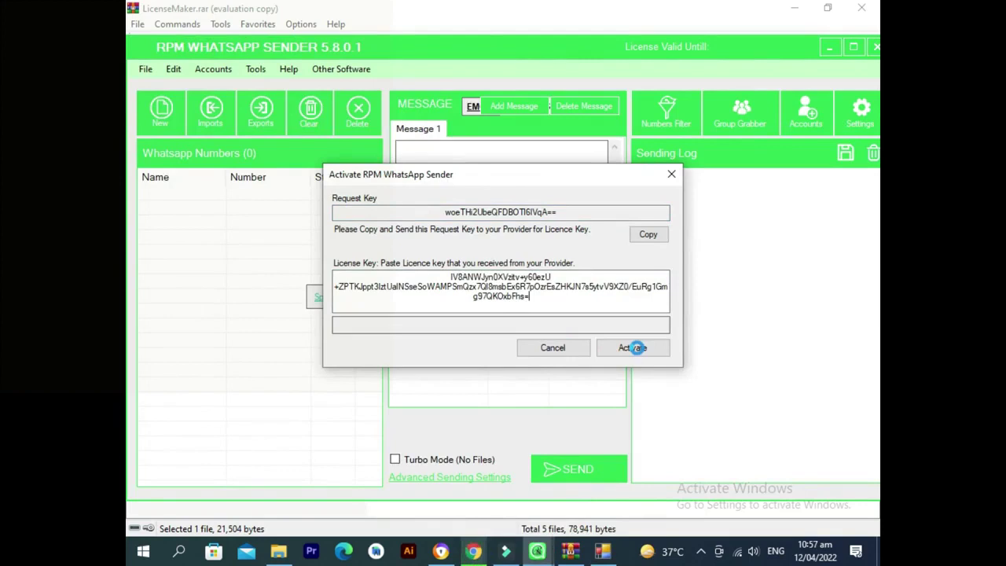
left_click(633, 348)
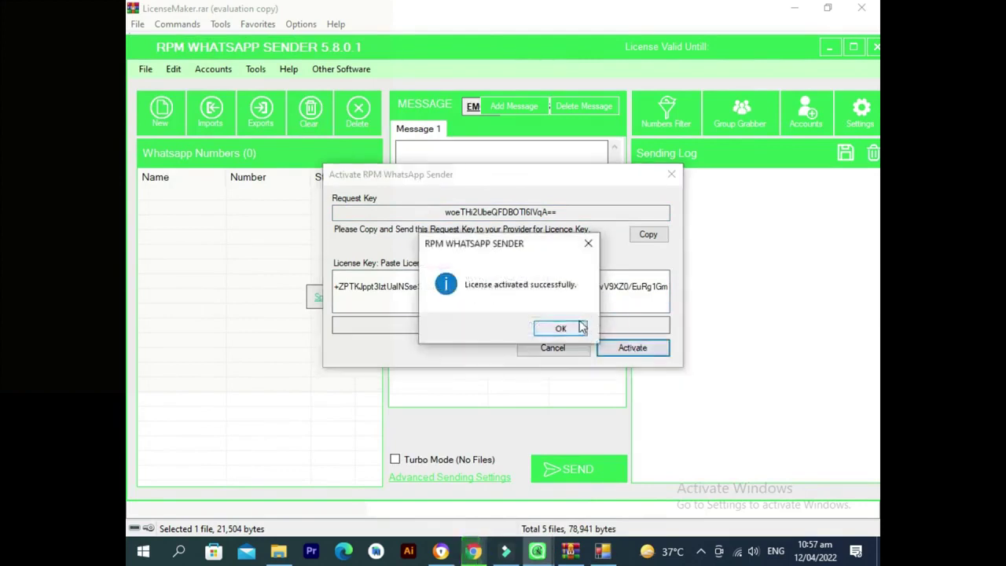
left_click(571, 329)
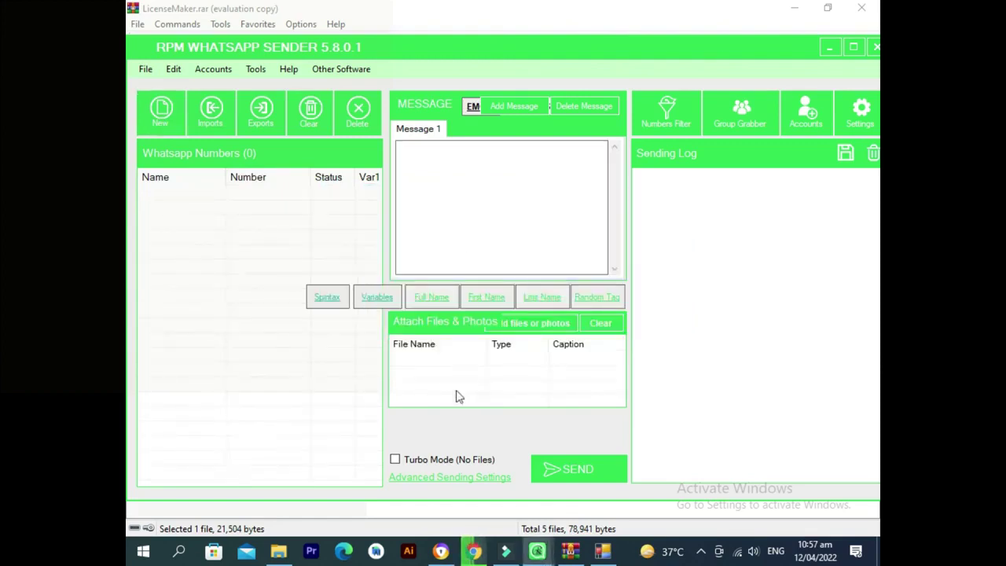
Add a Message 2 tab to the campaign.
left_click(511, 106)
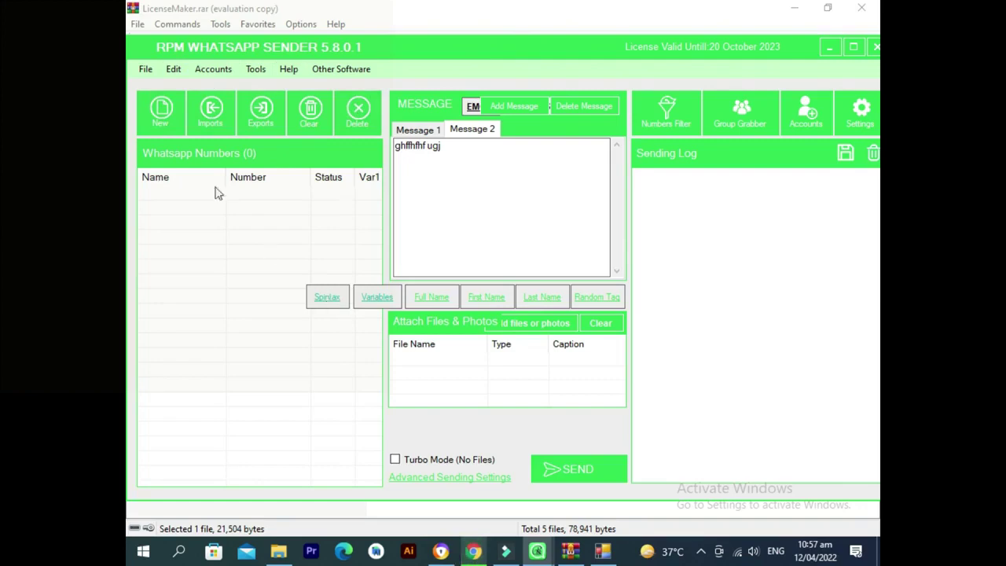
Manually import four mobile numbers, one per line, into the WhatsApp Numbers list.
left_click(203, 110)
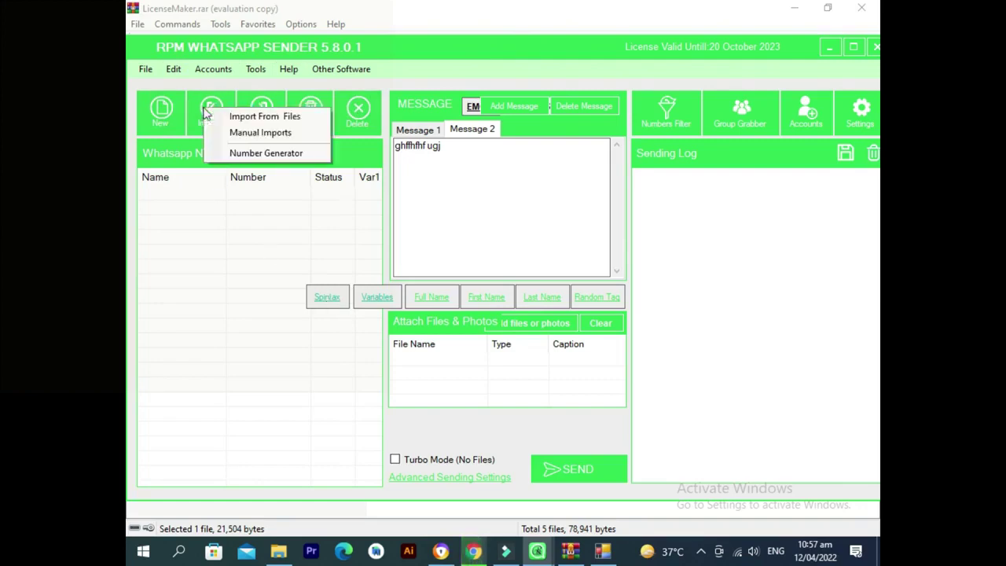
left_click(277, 134)
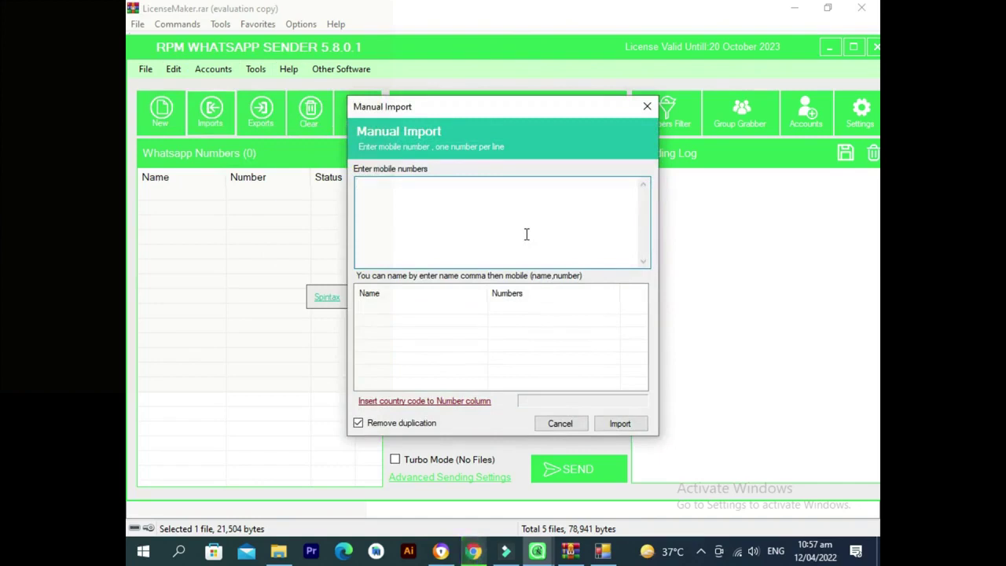
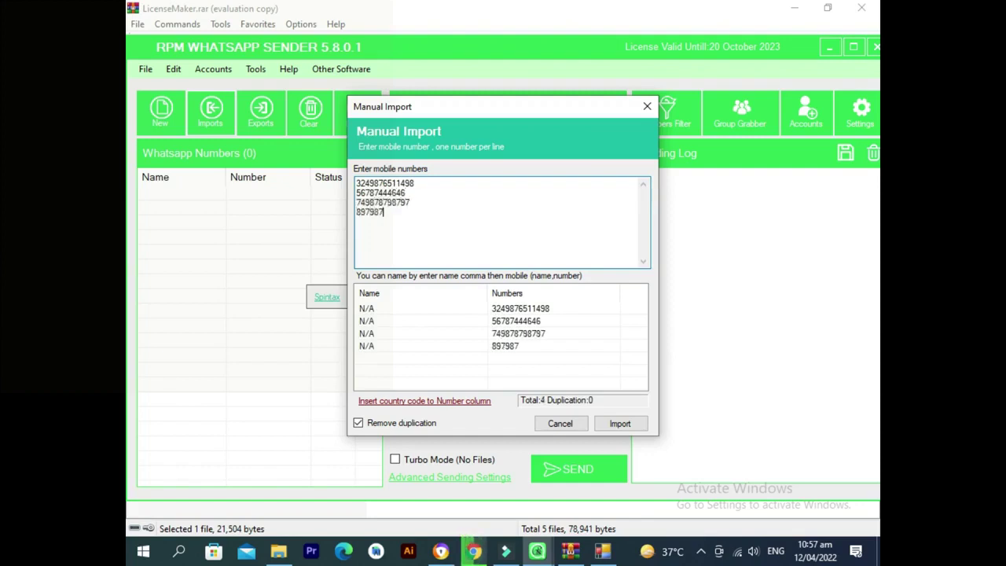
left_click(620, 424)
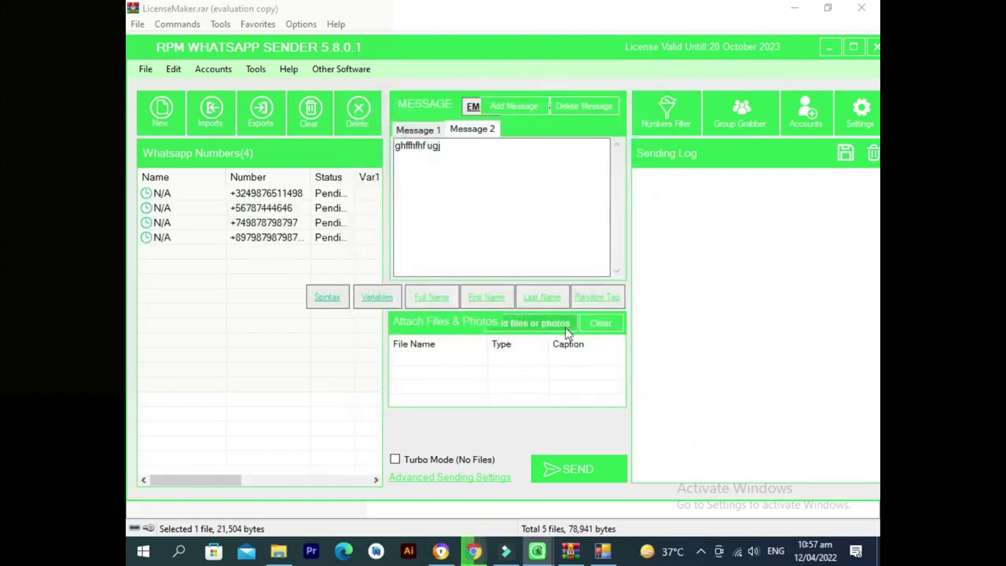
Enable Turbo Mode, then close the send notices and Numbers Filter without sending.
left_click(418, 464)
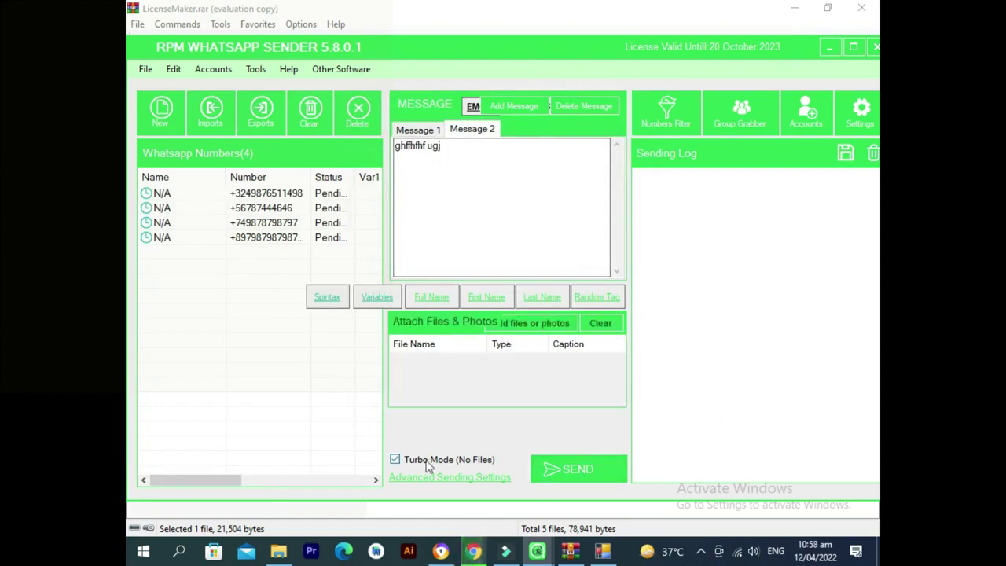
left_click(589, 470)
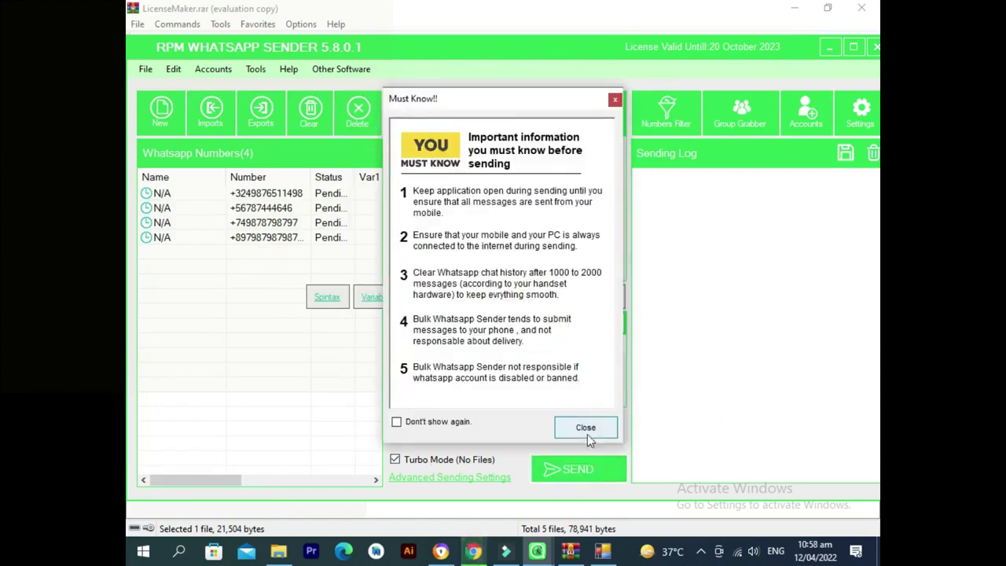
left_click(586, 429)
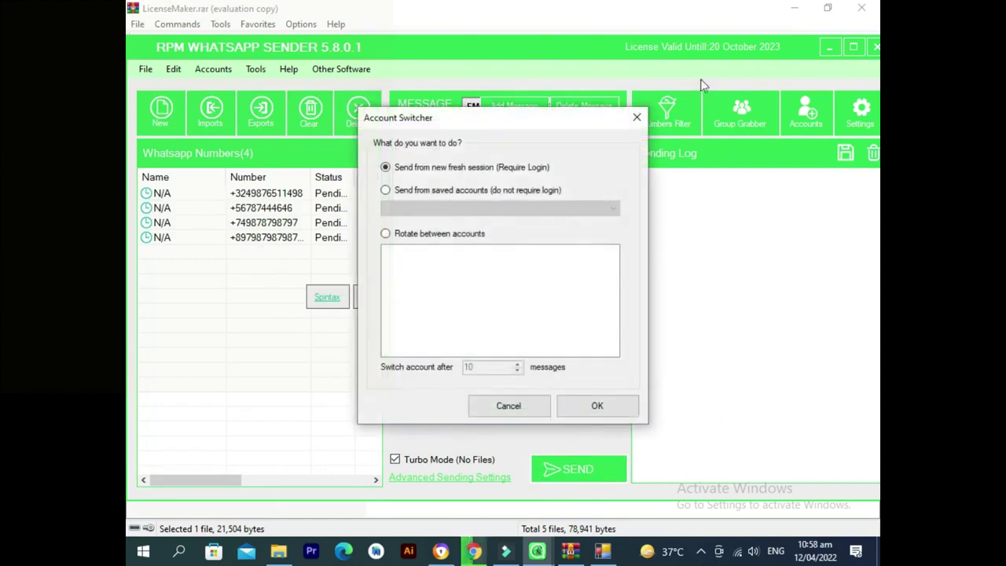
left_click(637, 117)
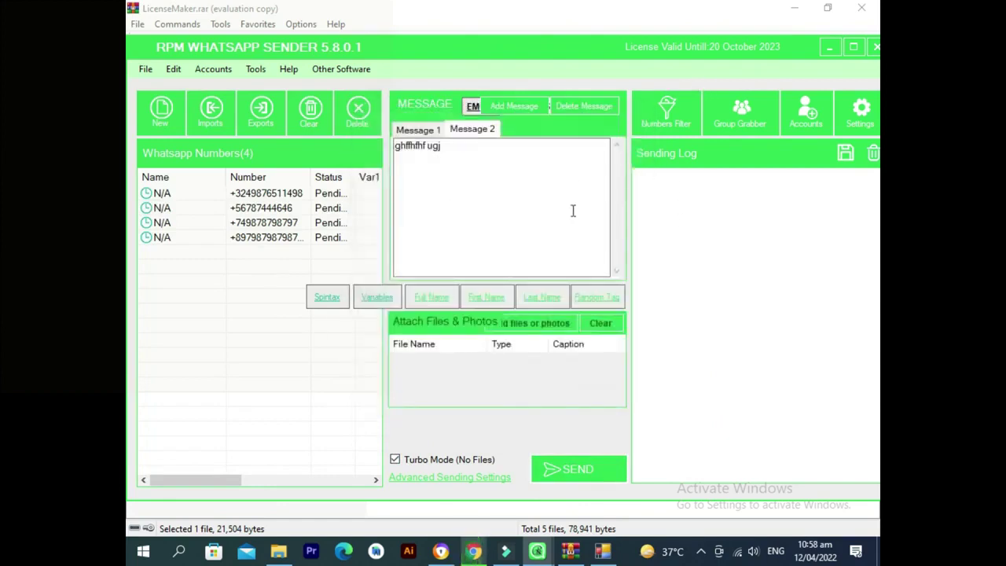
left_click(670, 113)
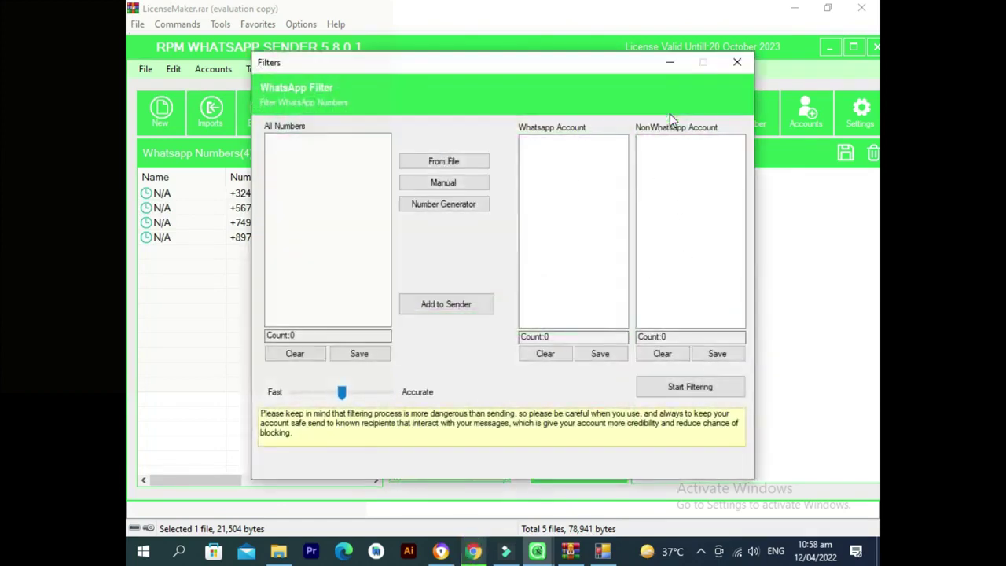
left_click(737, 61)
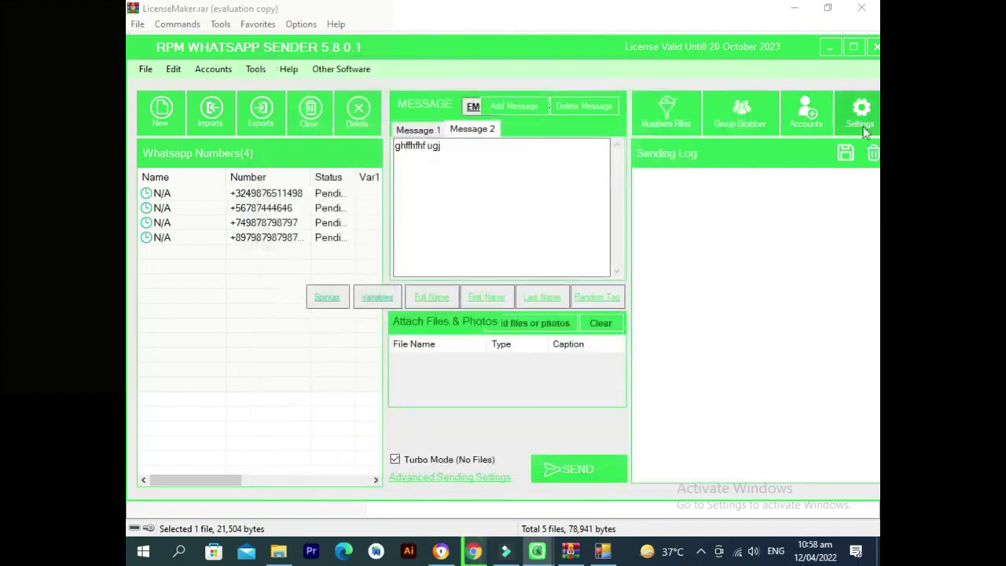